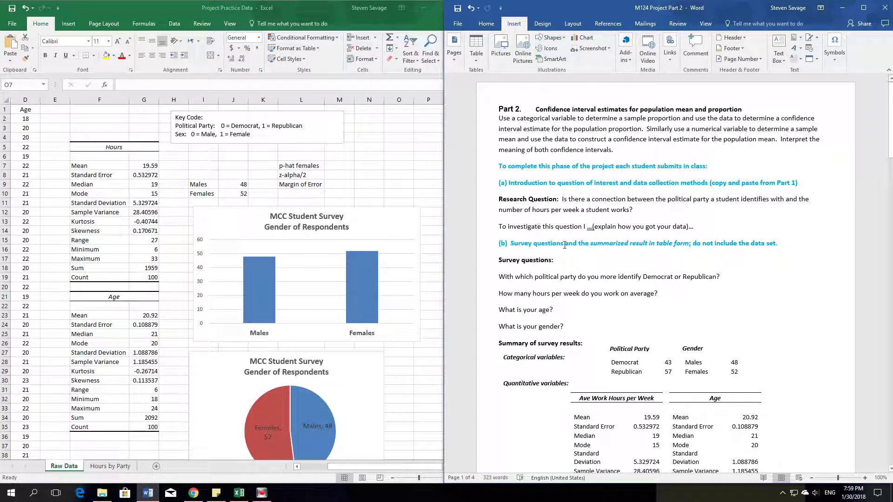
- Review the survey questions and summary tables in the Word report alongside the gender counts and raw survey data in the Excel workbook
scroll(563, 247, down, 3)
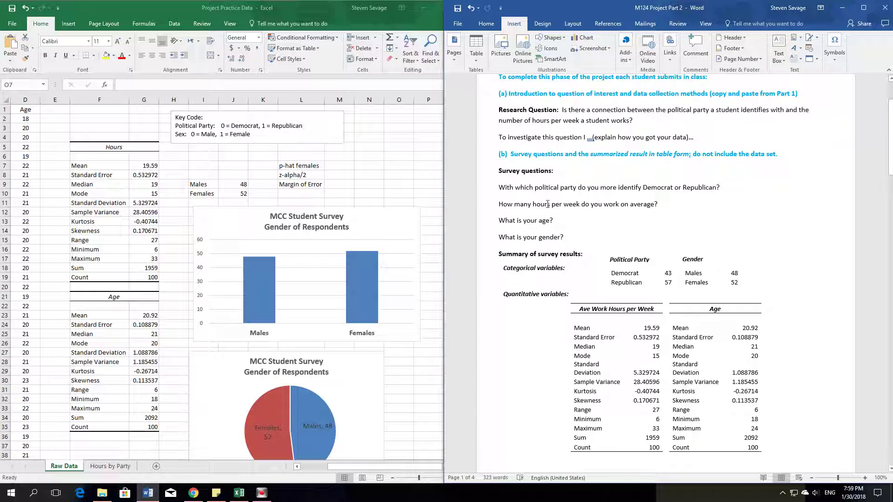
scroll(542, 228, down, 2)
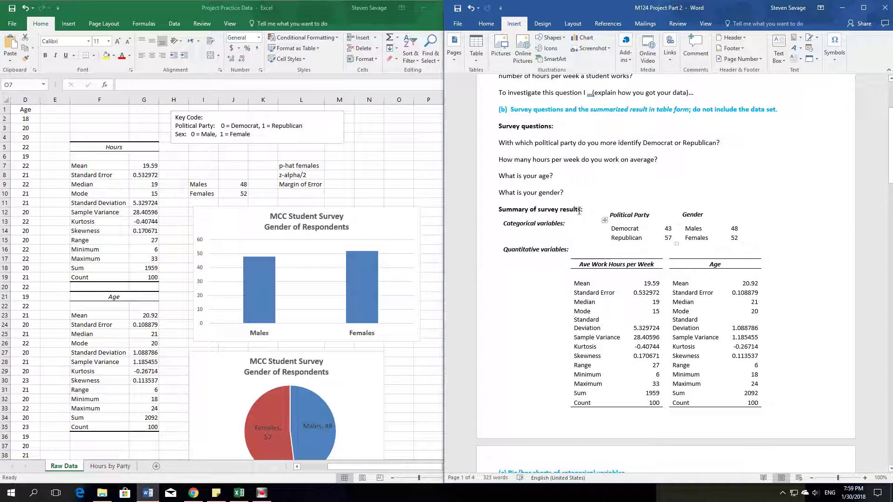
click(409, 164)
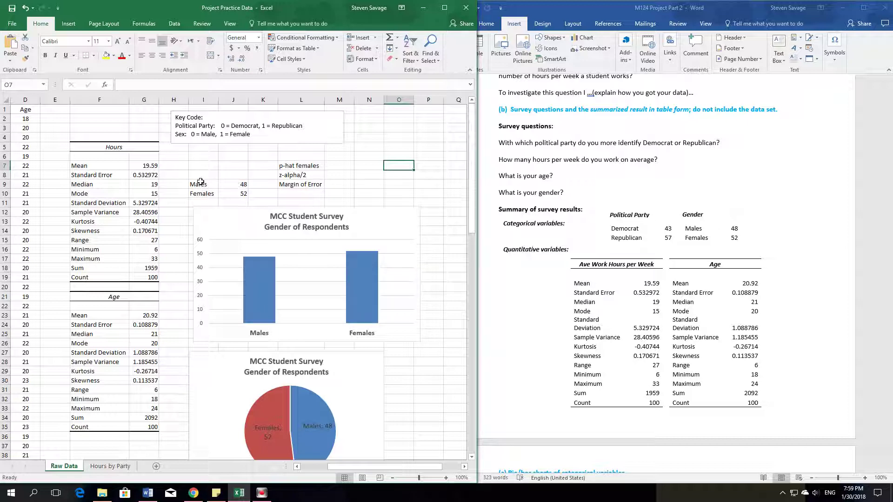
drag(201, 184, 236, 192)
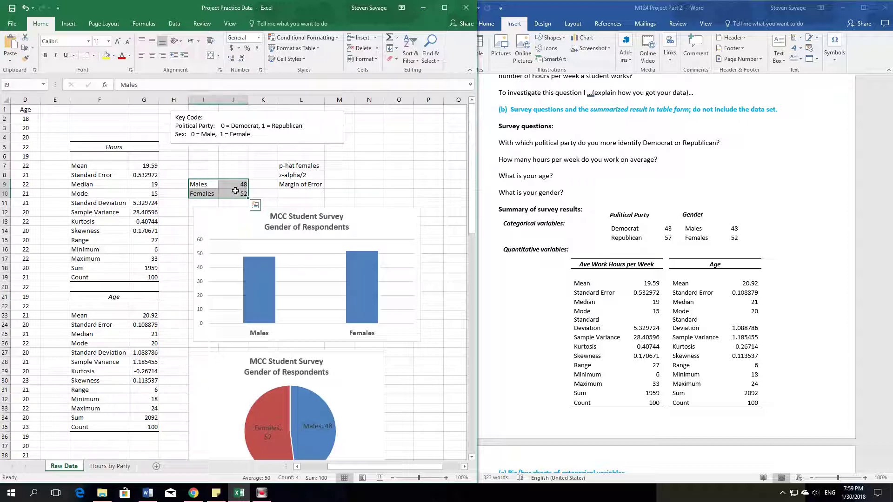
click(811, 211)
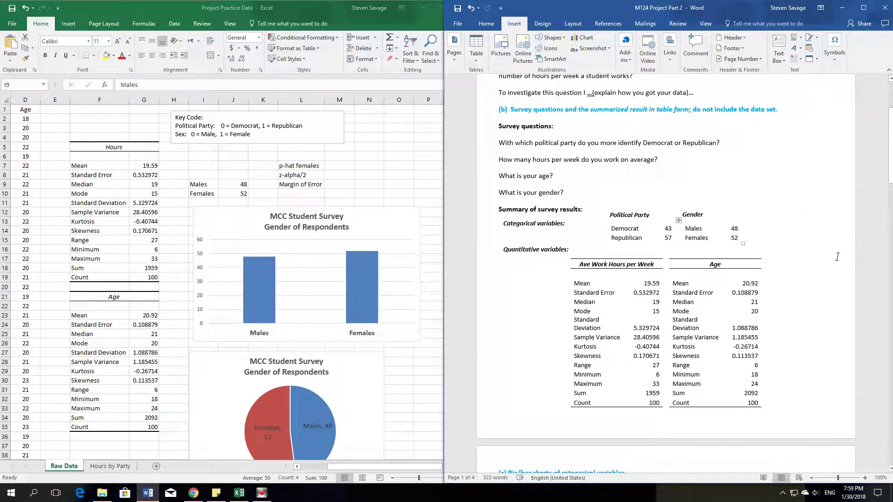
click(545, 303)
click(834, 283)
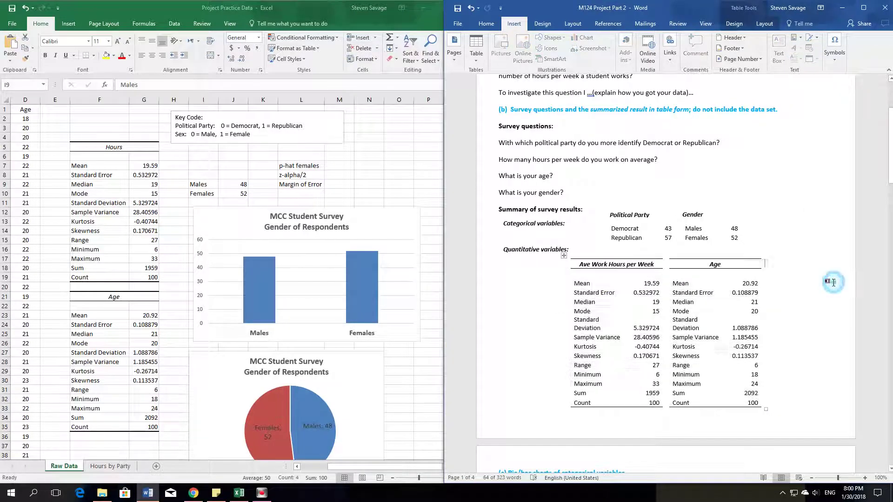
scroll(833, 283, down, 3)
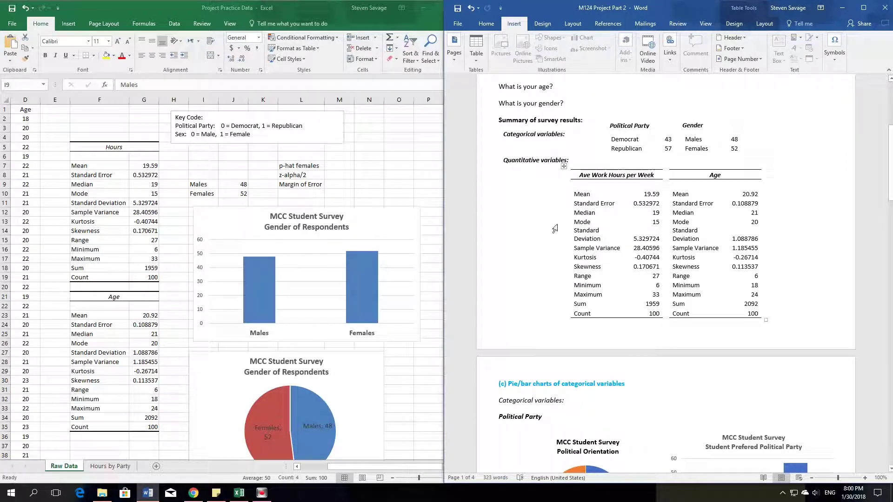
click(365, 469)
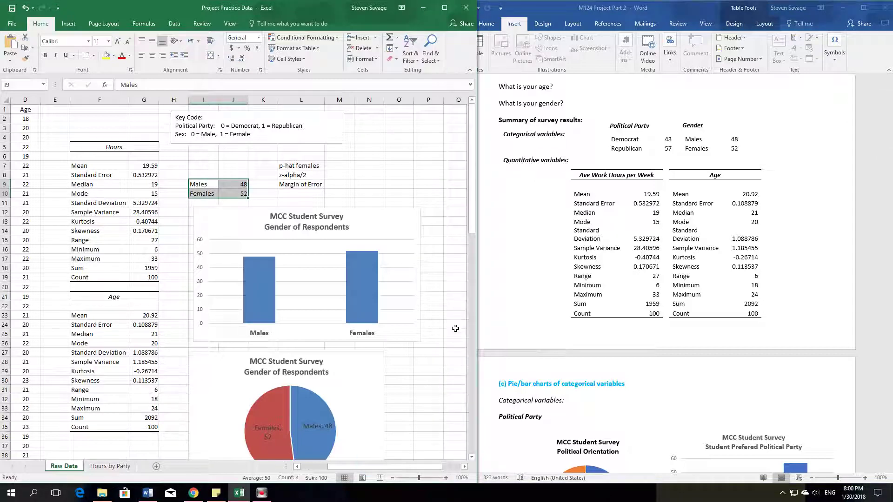
click(455, 313)
drag(378, 467, 351, 466)
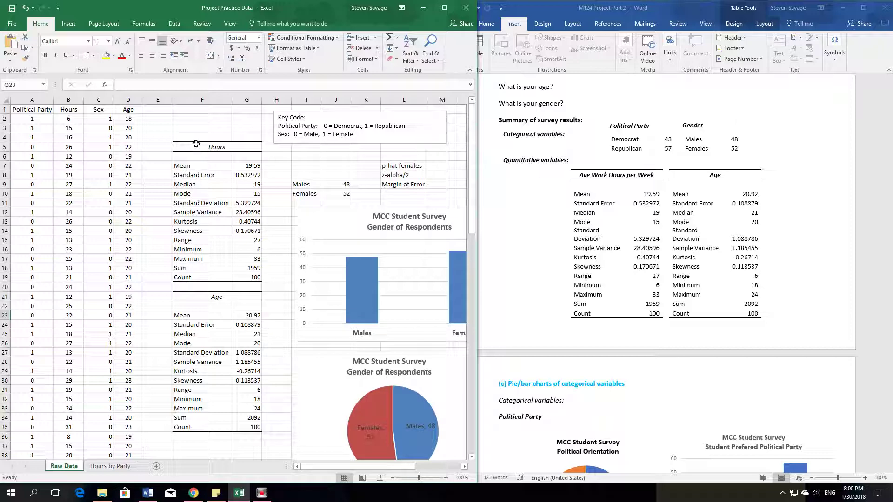
- Examine the Word report's political party and gender charts and the confidence interval formula for a population proportion
click(807, 247)
click(839, 237)
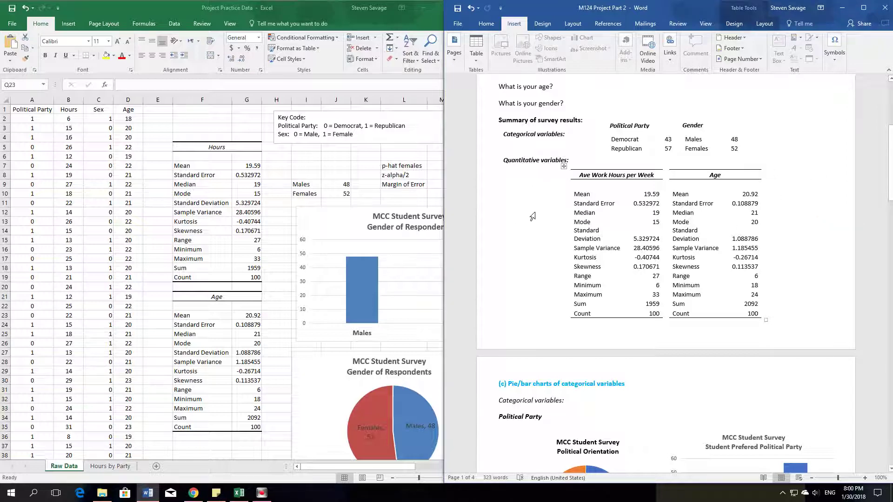
scroll(533, 213, down, 8)
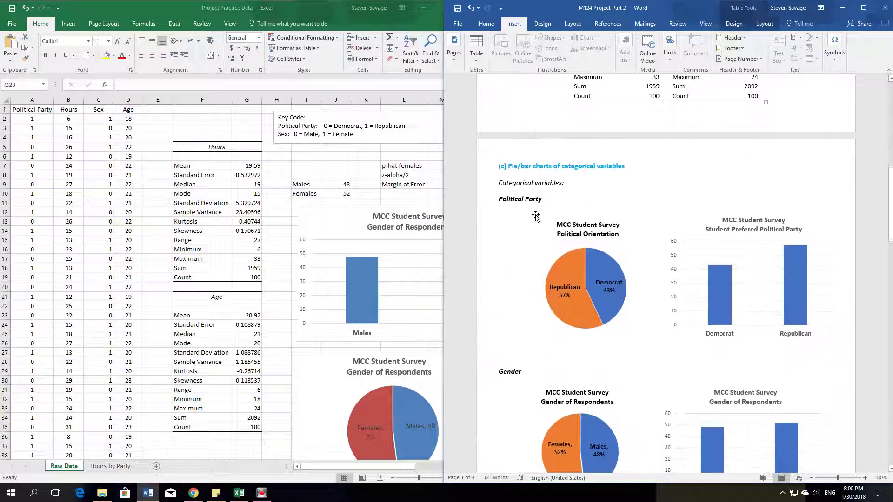
scroll(674, 216, down, 2)
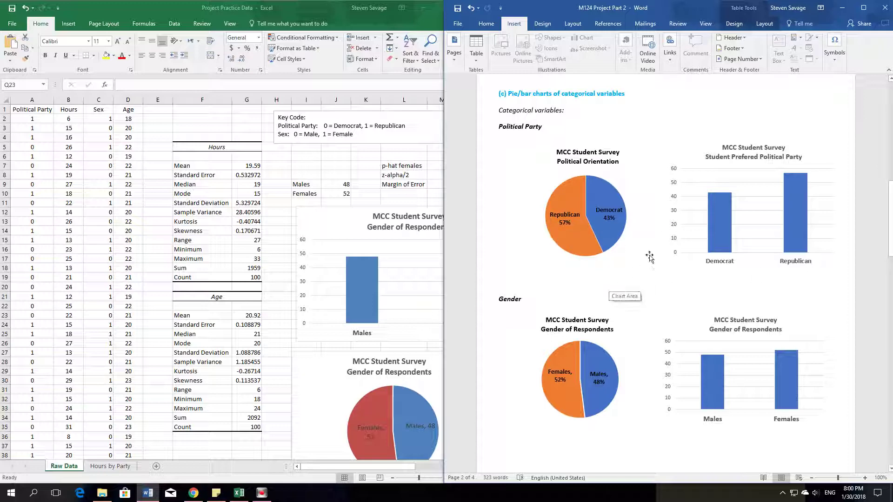
scroll(600, 336, down, 2)
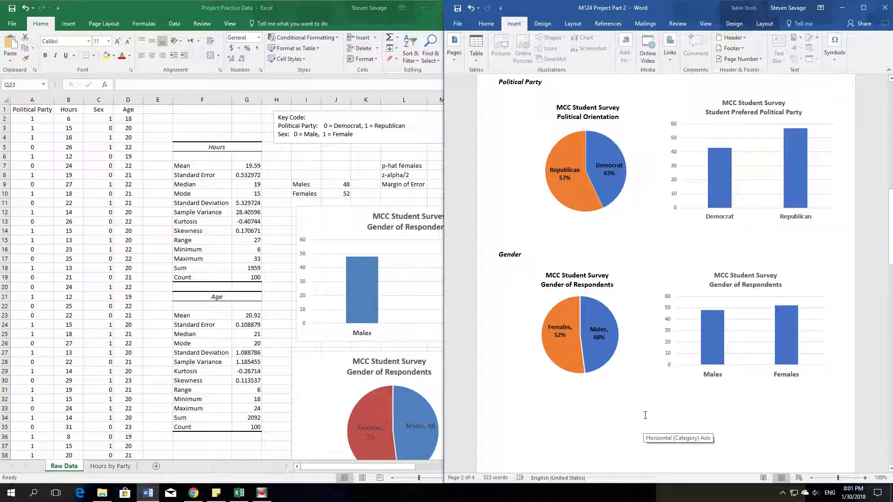
scroll(645, 411, down, 5)
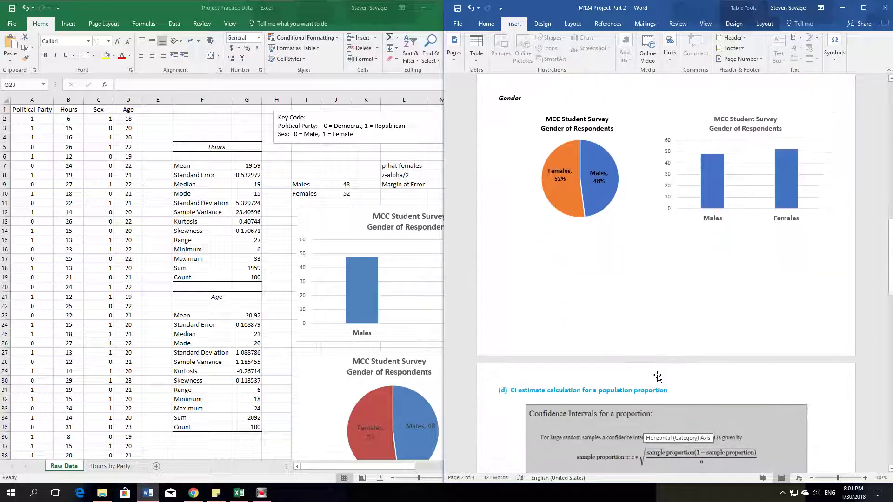
scroll(715, 352, down, 4)
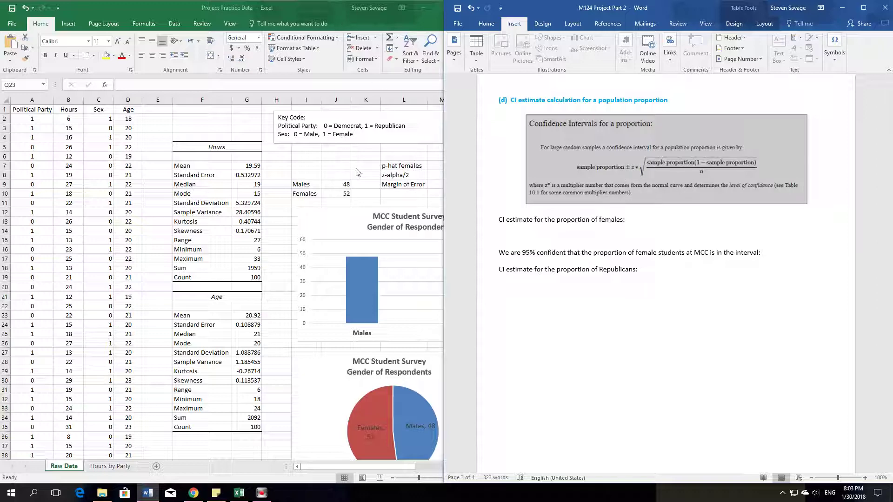
- Switch to Excel, widen its window slightly, and enter .52 as the p-hat females value in cell M7
click(408, 198)
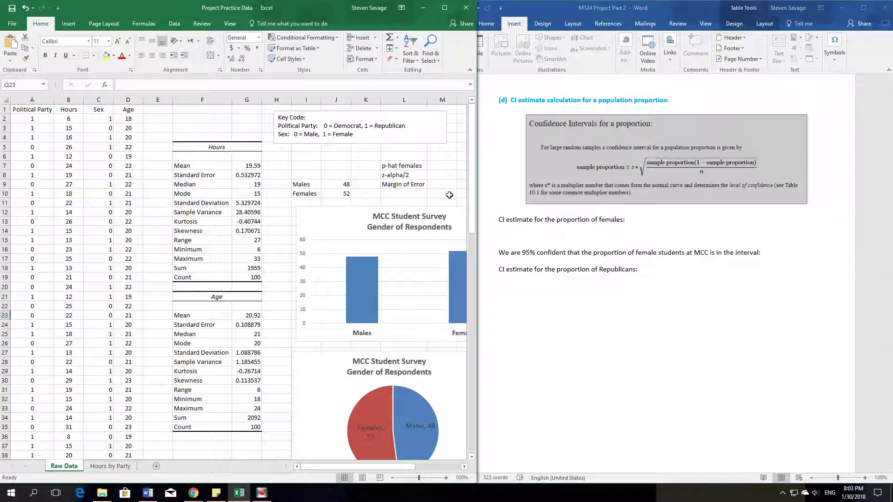
click(472, 279)
scroll(471, 272, up, 13)
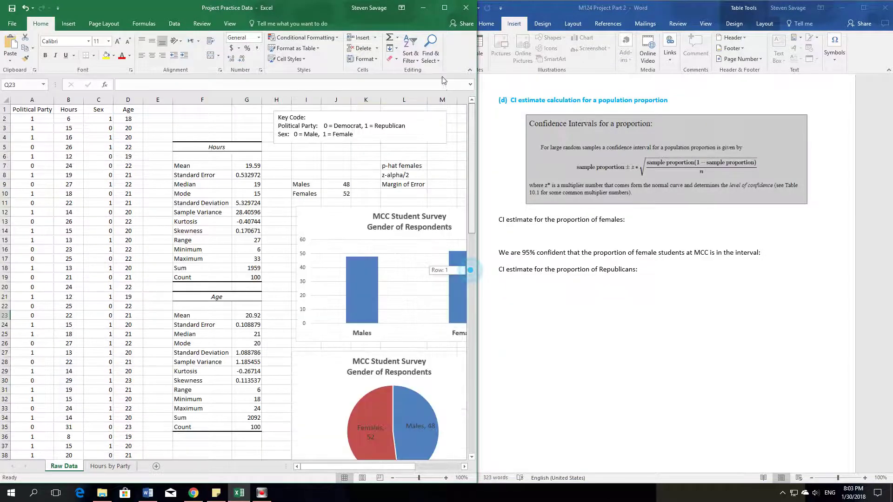
drag(480, 283, 504, 274)
double_click(443, 166)
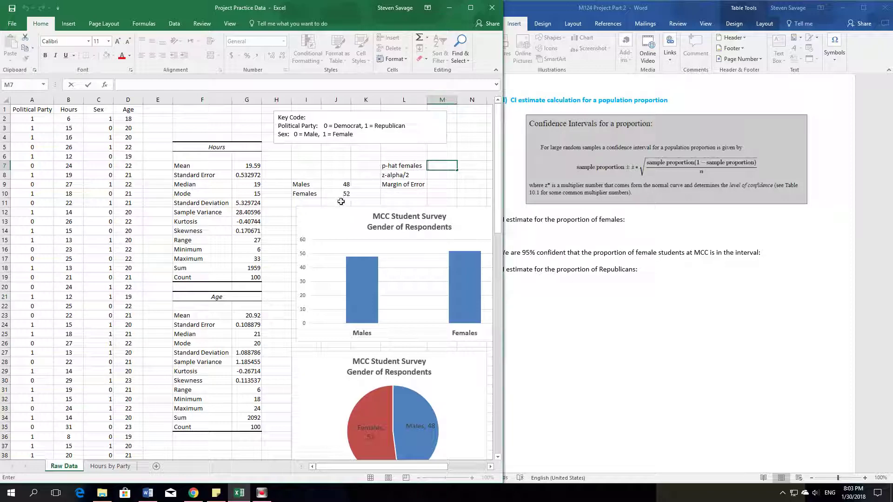
click(435, 164)
text(.52)
click(445, 177)
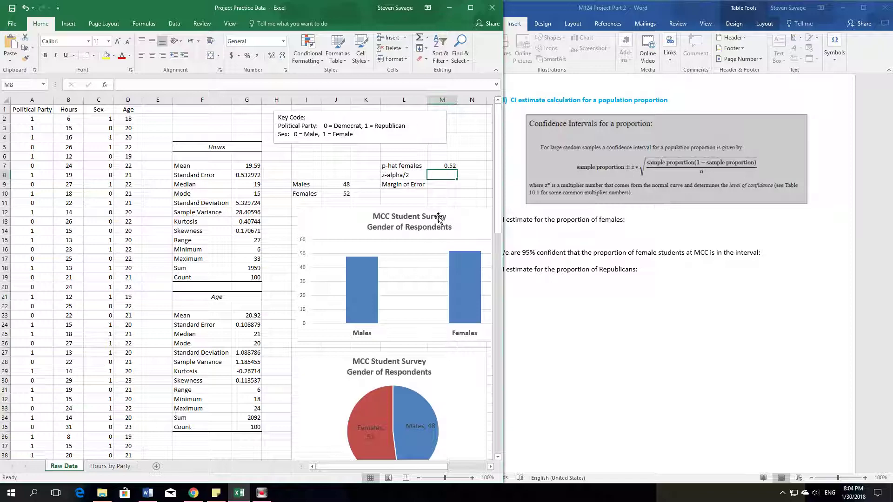
- Start a formula in cell M8 for z-alpha/2 and insert the NORM.INV function from the Statistical category
double_click(444, 173)
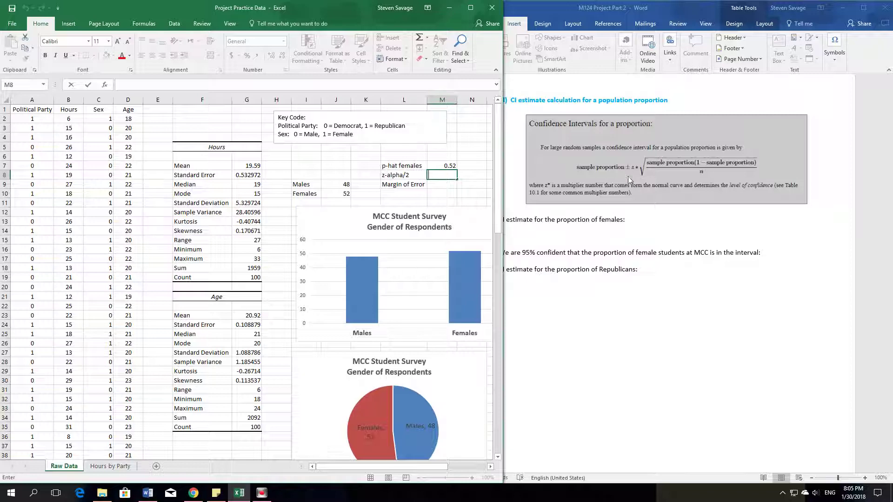
double_click(446, 176)
click(447, 176)
text(=)
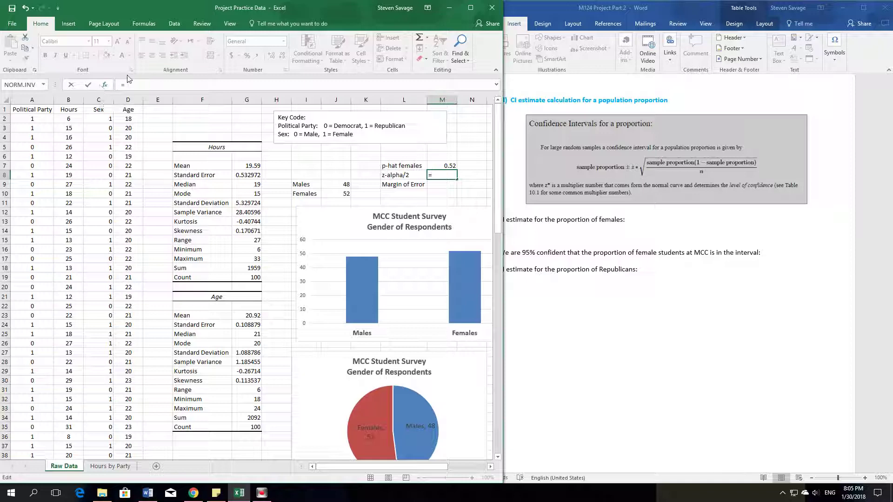
click(105, 87)
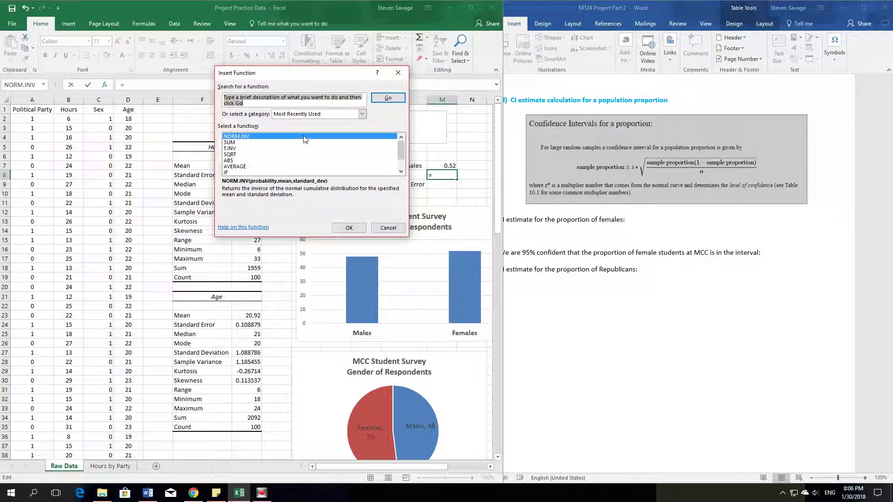
click(362, 114)
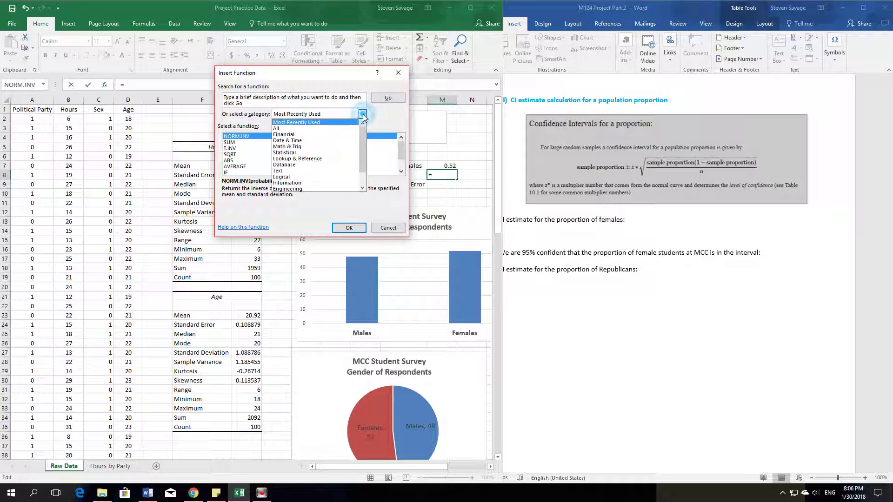
click(297, 154)
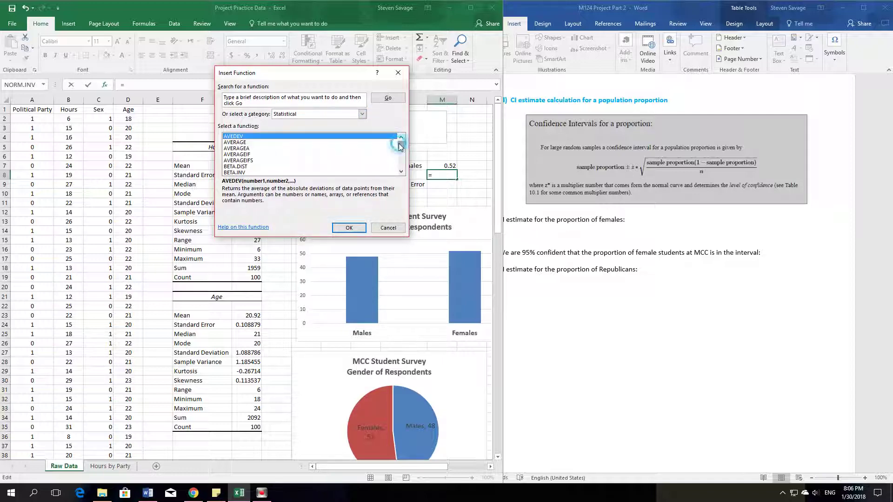
drag(399, 146, 400, 152)
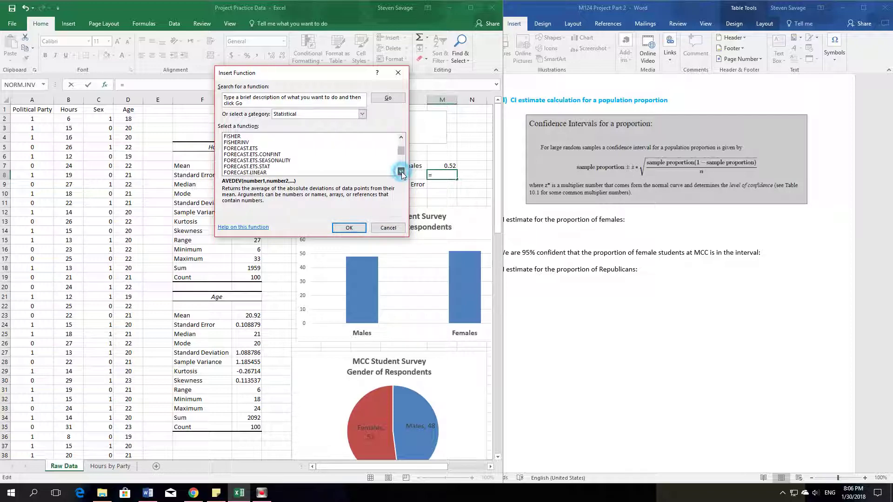
click(401, 171)
click(401, 172)
click(401, 172)
click(401, 172)
click(401, 172)
click(401, 172)
click(401, 172)
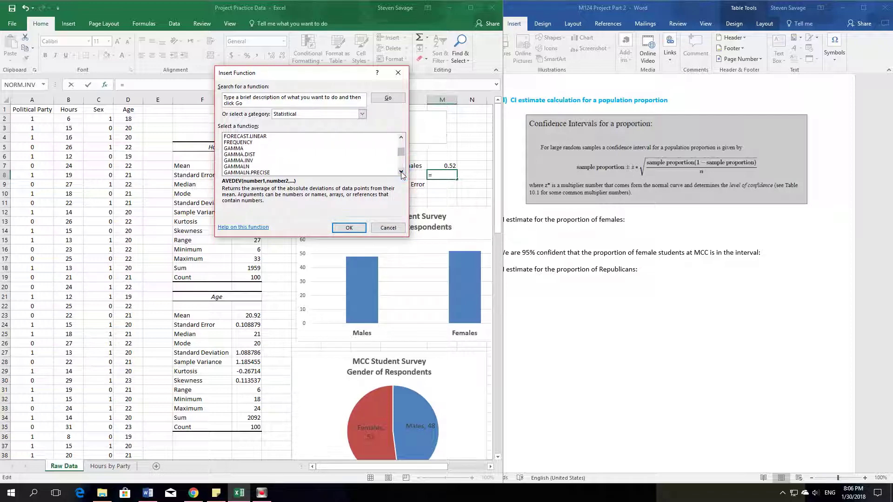
click(401, 172)
click(401, 172)
click(401, 173)
click(401, 172)
click(401, 172)
click(401, 173)
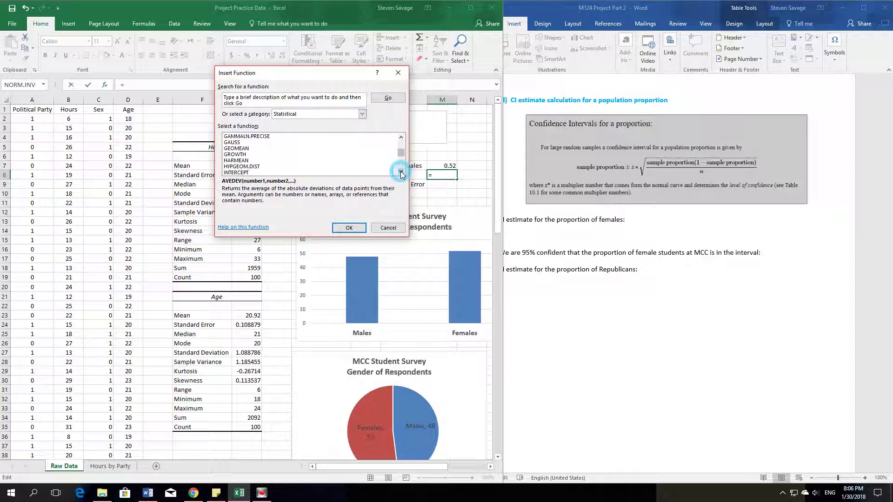
click(401, 172)
click(401, 172)
click(401, 172)
click(401, 172)
click(401, 172)
click(401, 172)
click(401, 172)
click(401, 172)
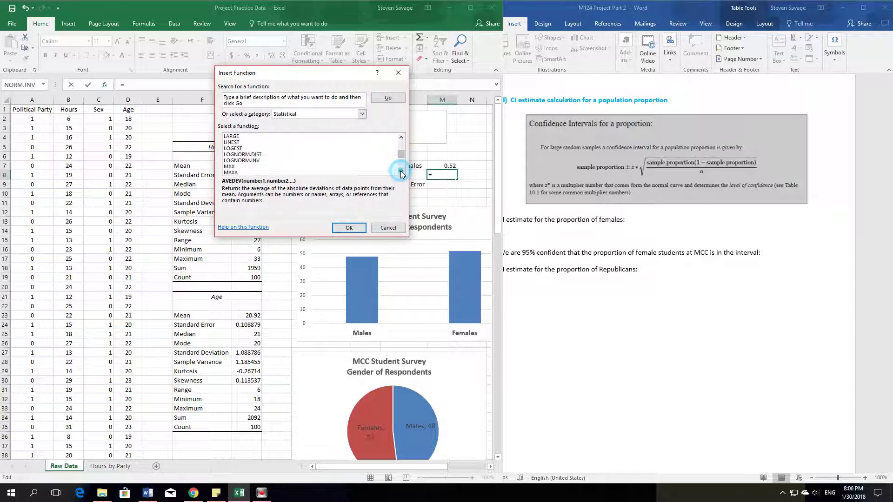
click(401, 172)
click(401, 172)
click(401, 172)
click(401, 172)
click(401, 172)
click(401, 172)
click(401, 172)
click(401, 172)
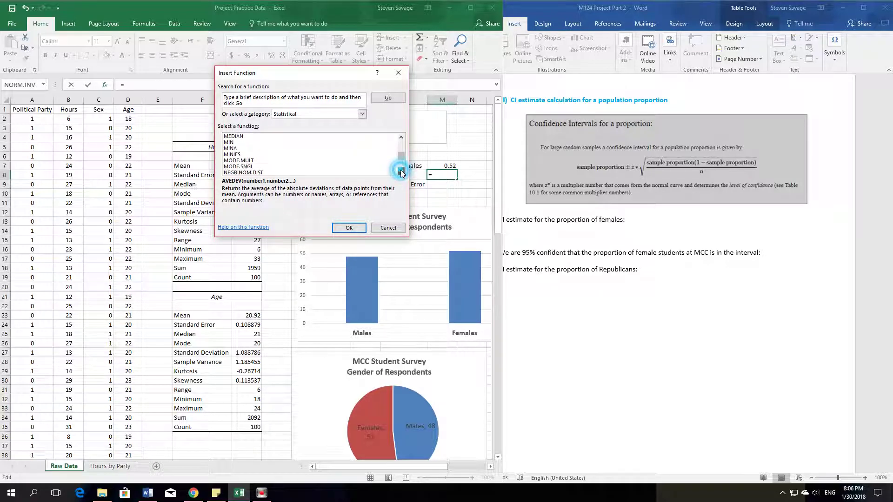
click(401, 172)
click(401, 172)
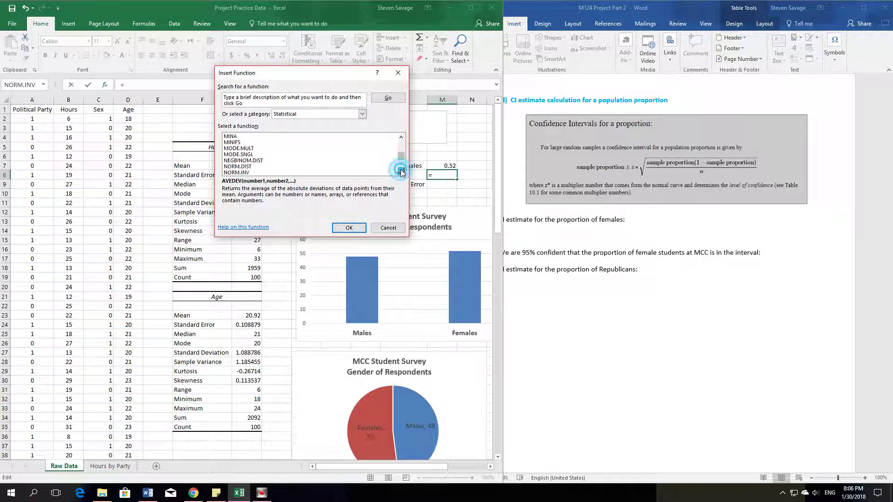
click(236, 173)
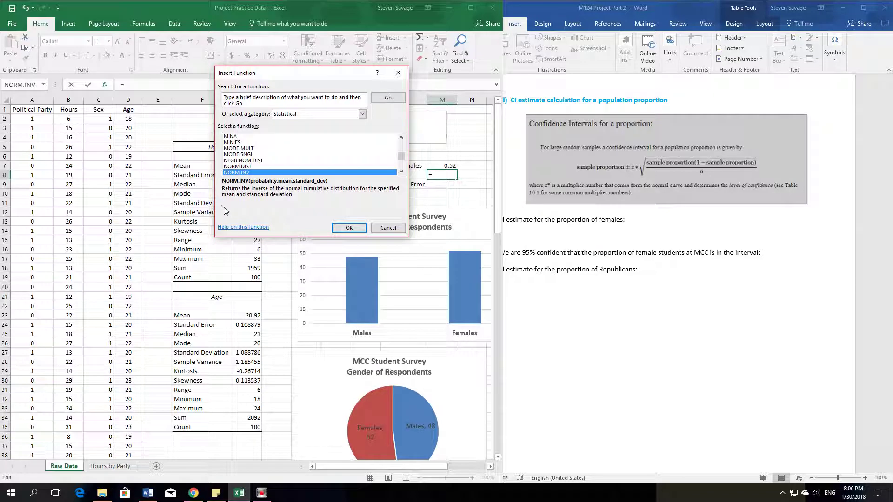
click(350, 228)
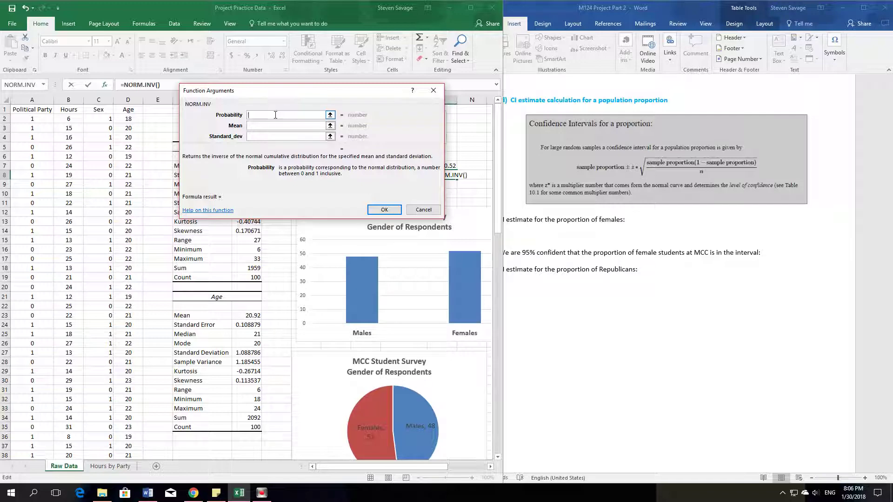
- Complete the NORM.INV formula with probability .975, mean 0 and standard deviation 1
text(.975)
click(260, 126)
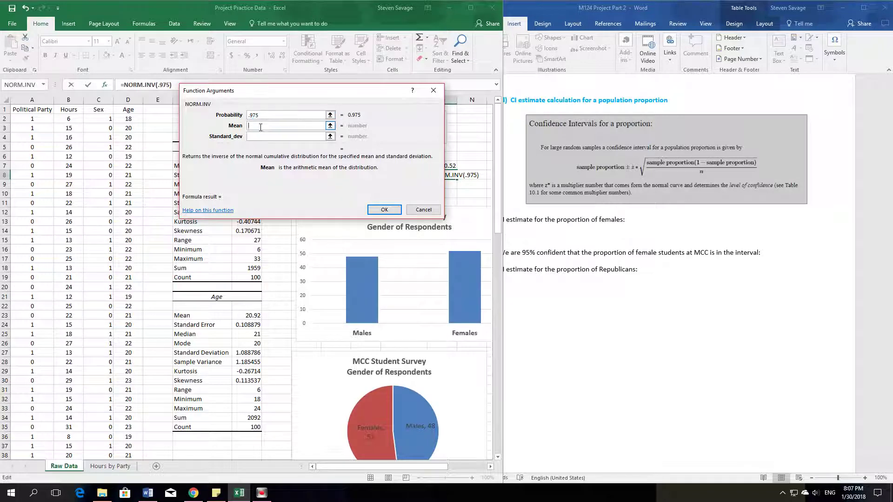
text(0)
click(276, 137)
text(1)
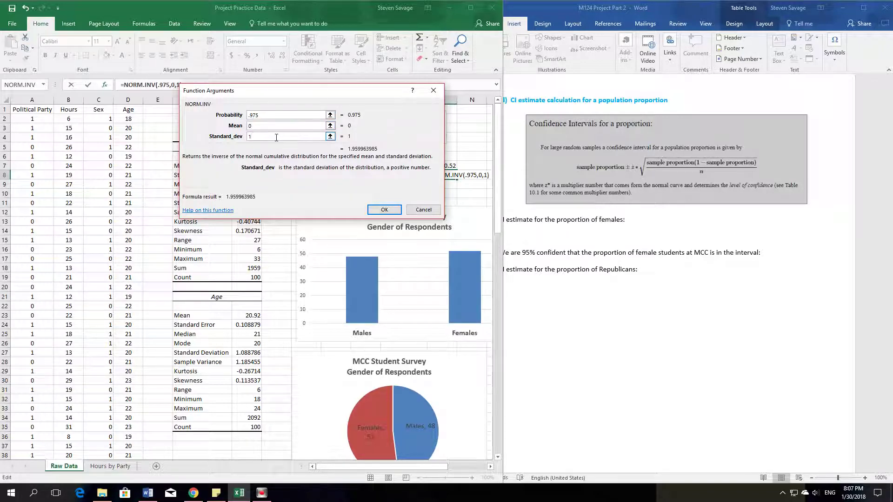
click(384, 210)
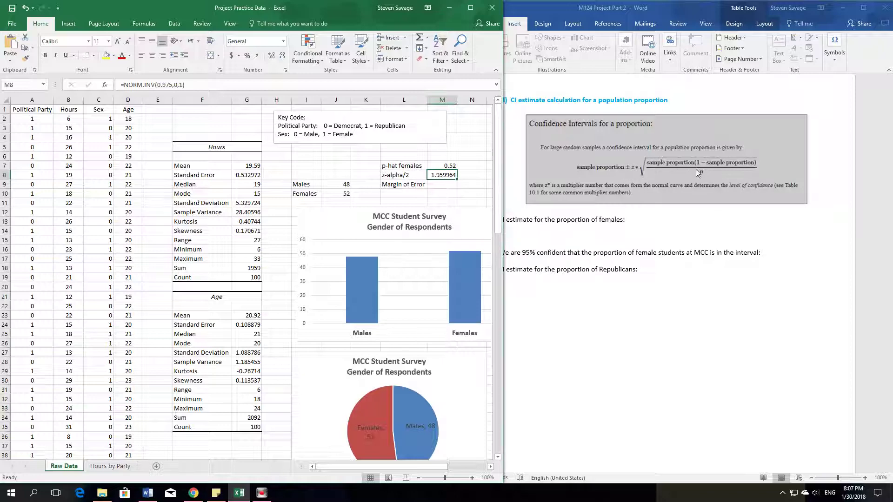
- Calculate the margin of error in cell M9 with the formula =M8*SQRT(M7*(1-M7)/100)
click(443, 185)
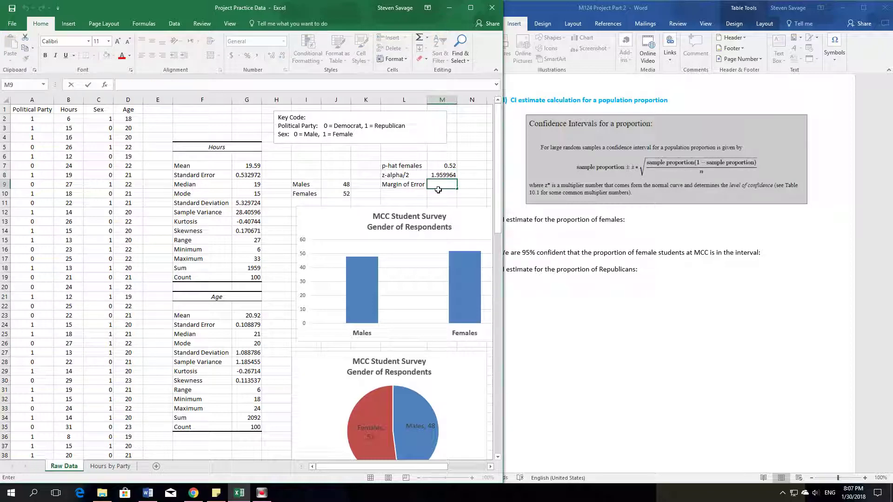
text(=)
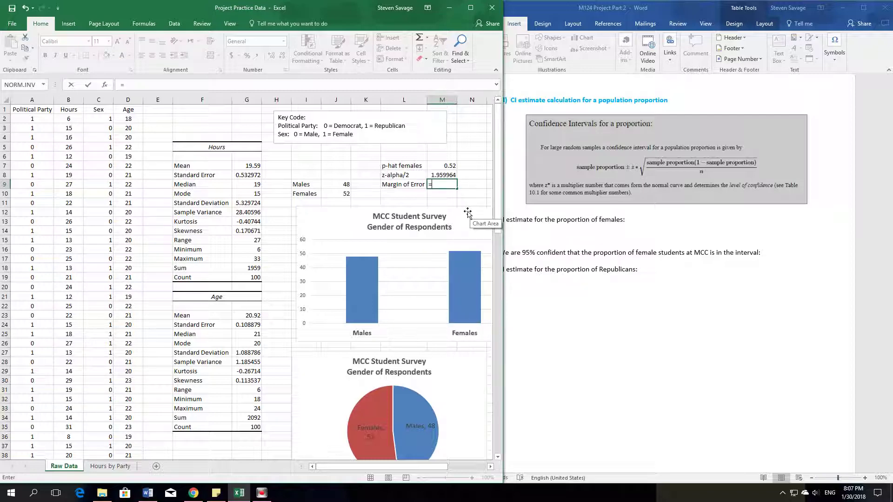
click(450, 175)
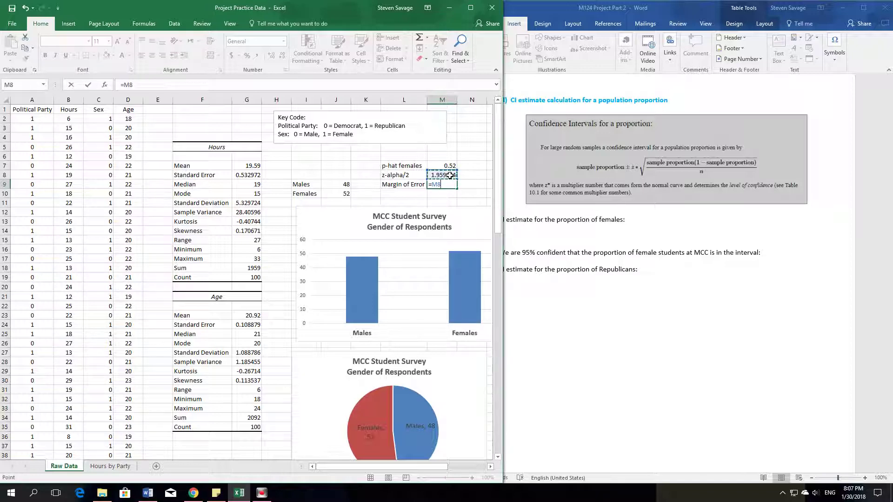
text(*sqrt)
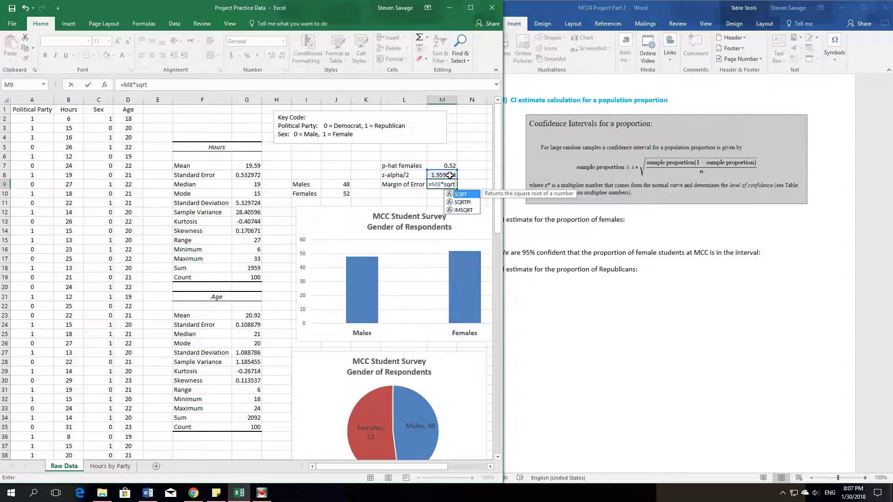
text(()
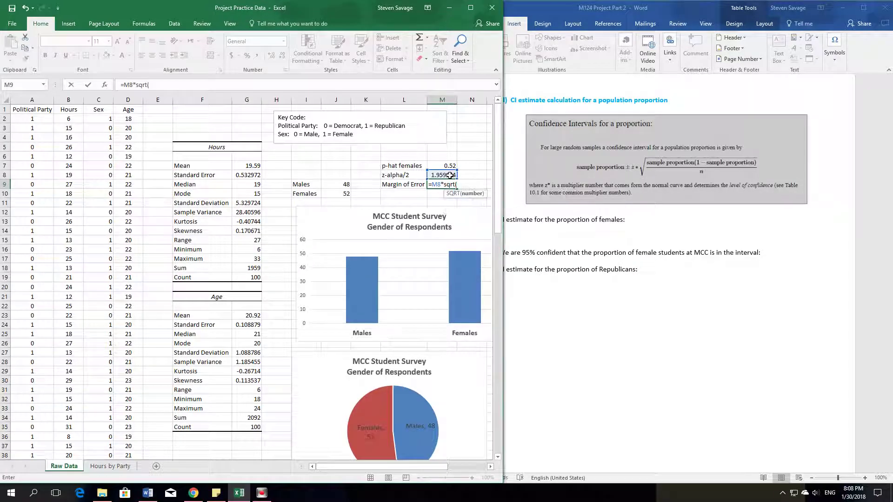
click(163, 85)
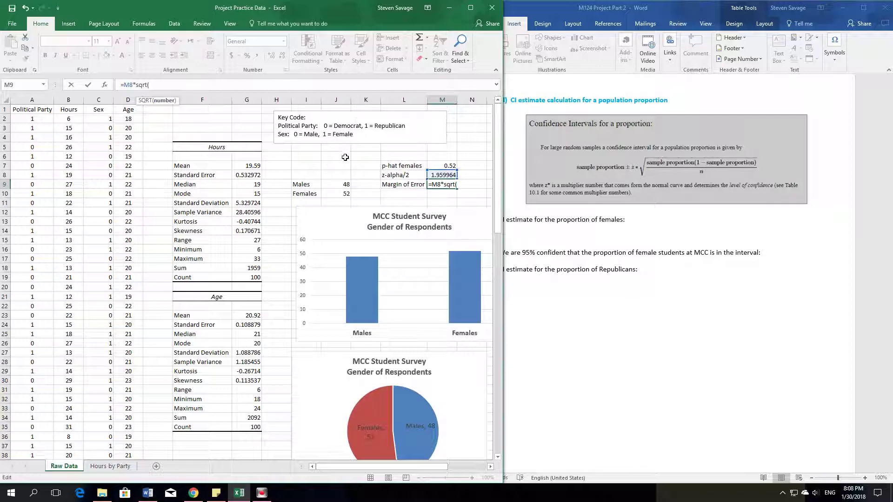
click(450, 166)
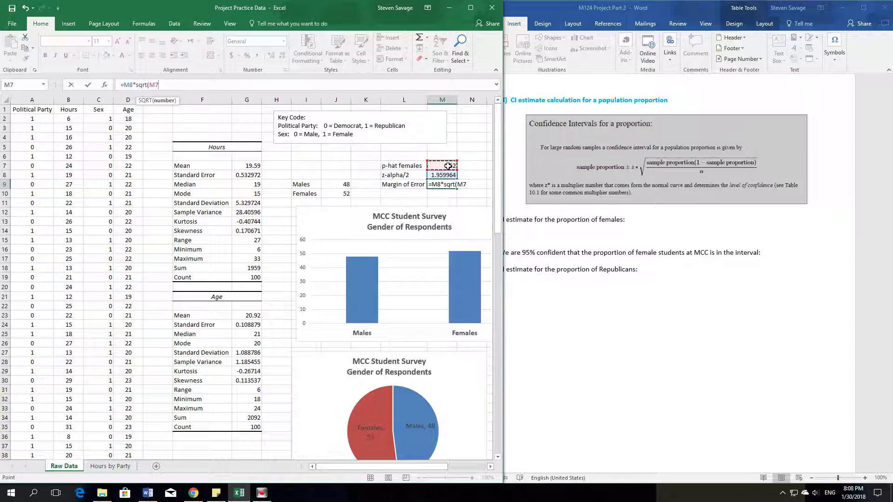
text(*)
click(447, 166)
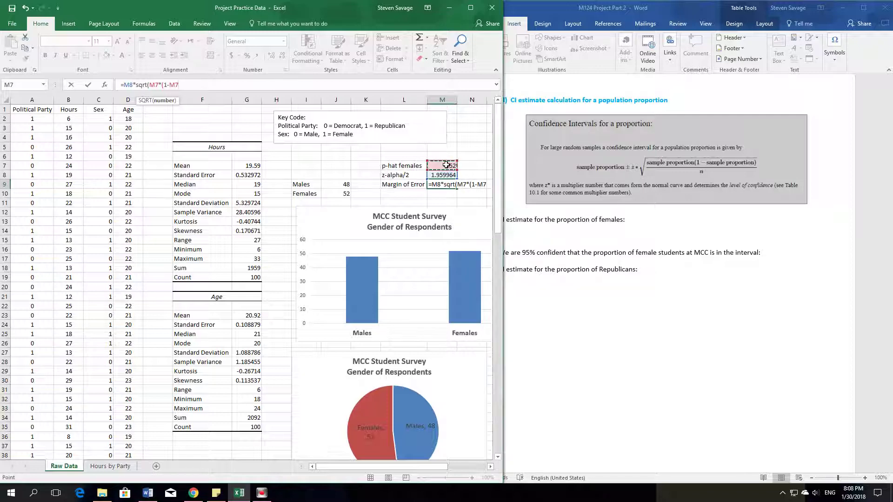
text()/100)
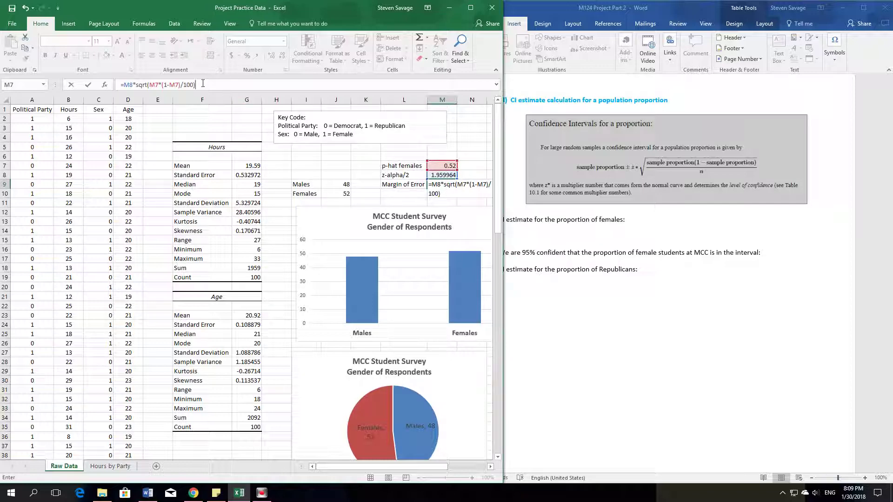
key(Return)
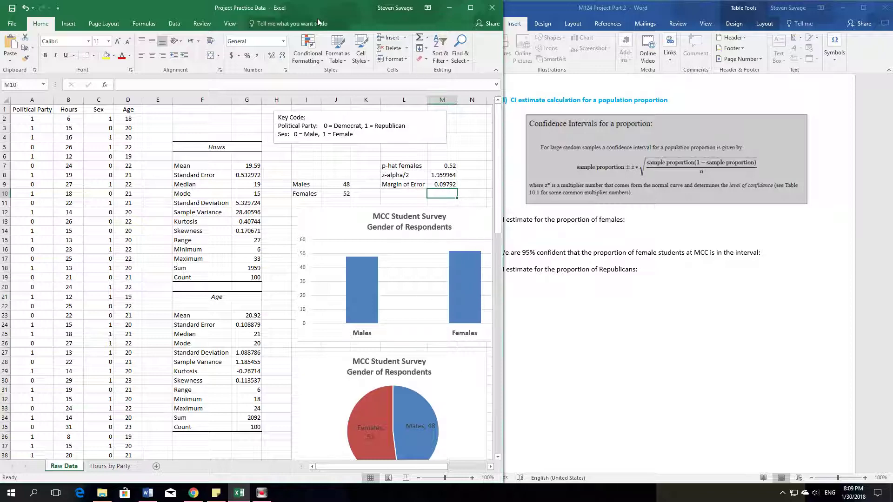
- Shift the Excel window left and widen it, then move the gender column chart down to about row 21
drag(331, 13, 227, 20)
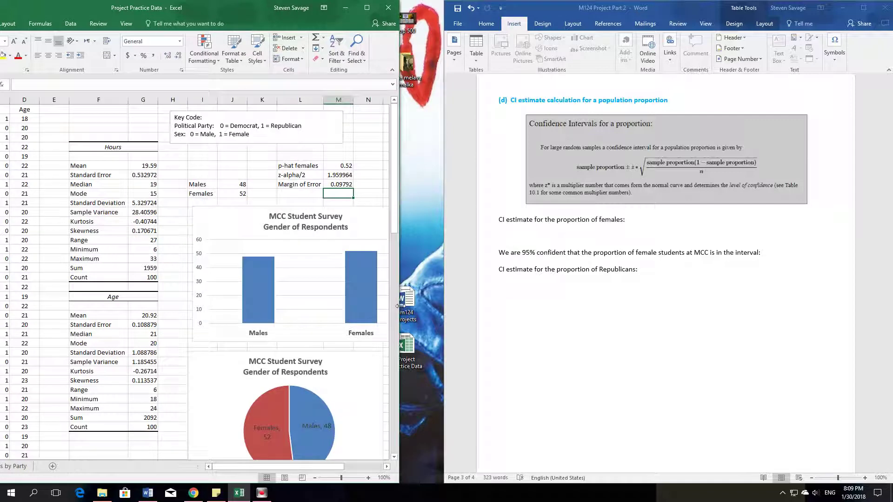
drag(399, 309, 484, 299)
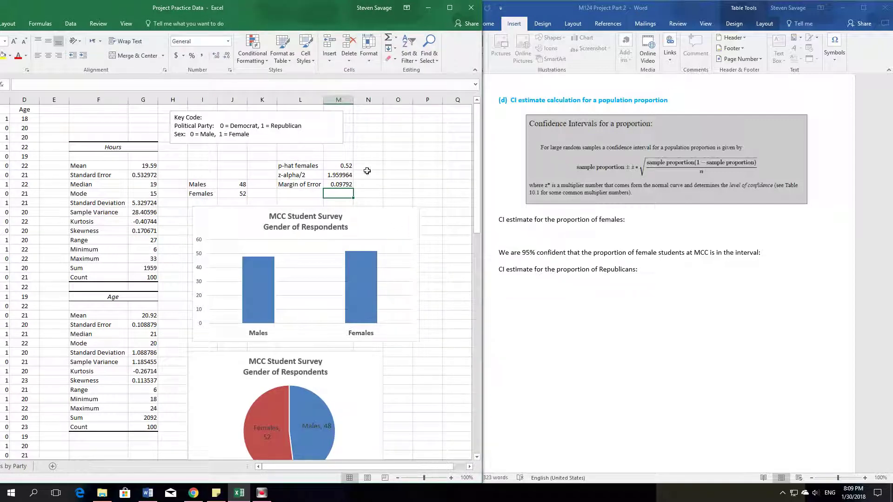
click(395, 212)
drag(393, 213, 394, 298)
- Enter the labels Lower Bound in cell L10 and Upper Bound in cell L11
click(312, 194)
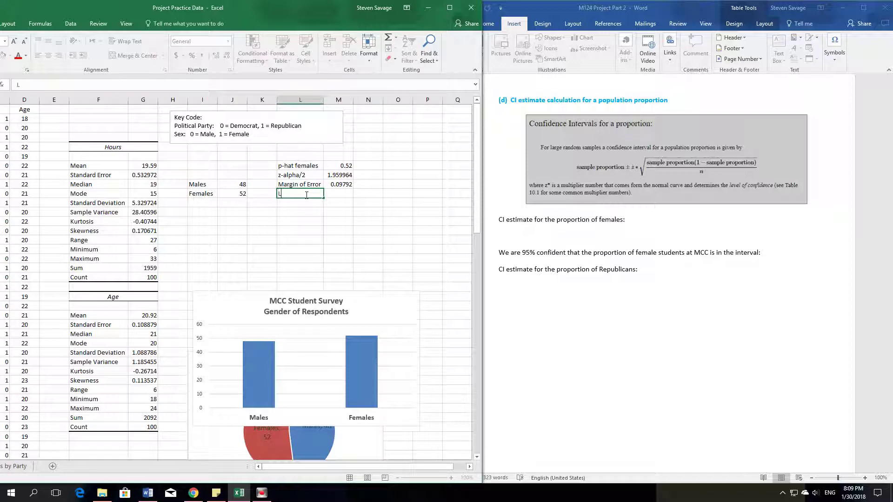
text(Lower Bound)
key(Return)
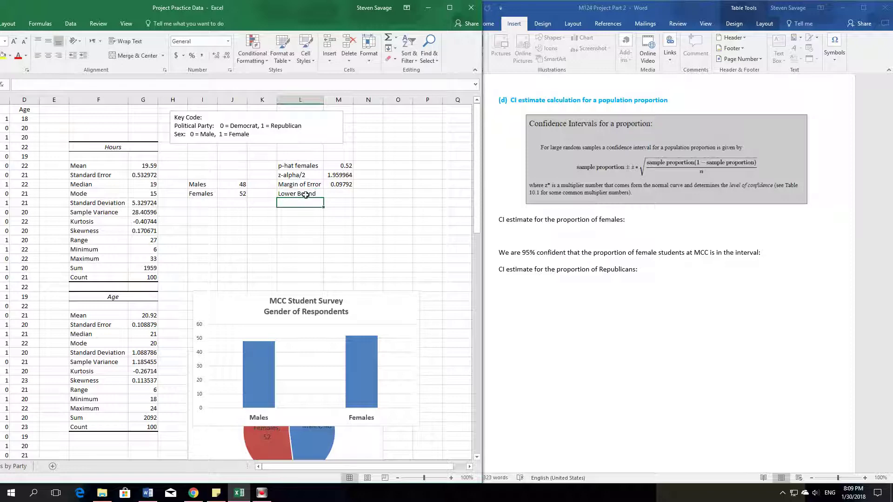
text(Upper)
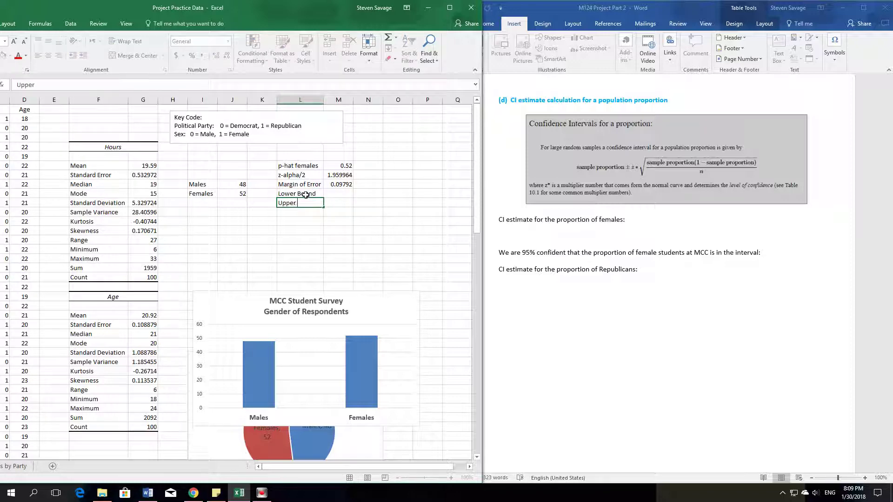
text( Bound)
- Calculate the lower bound in cell M10 as p-hat minus the margin of error, =M7-M9
click(338, 194)
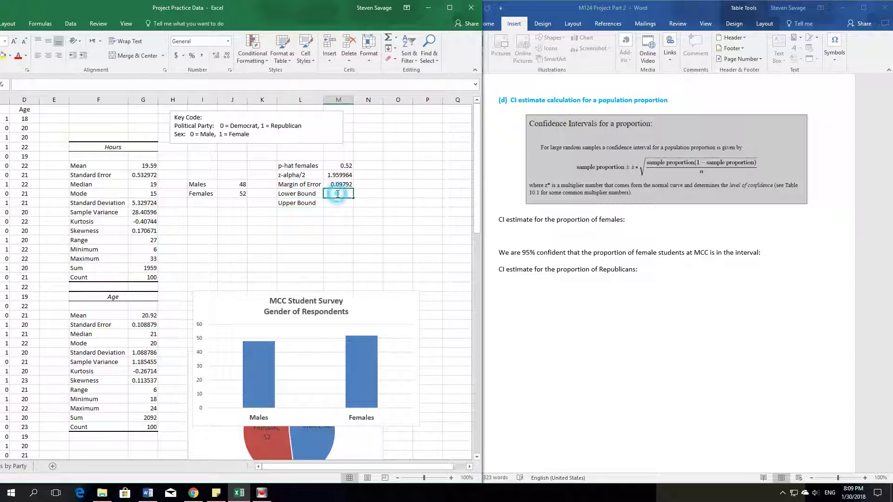
text(=)
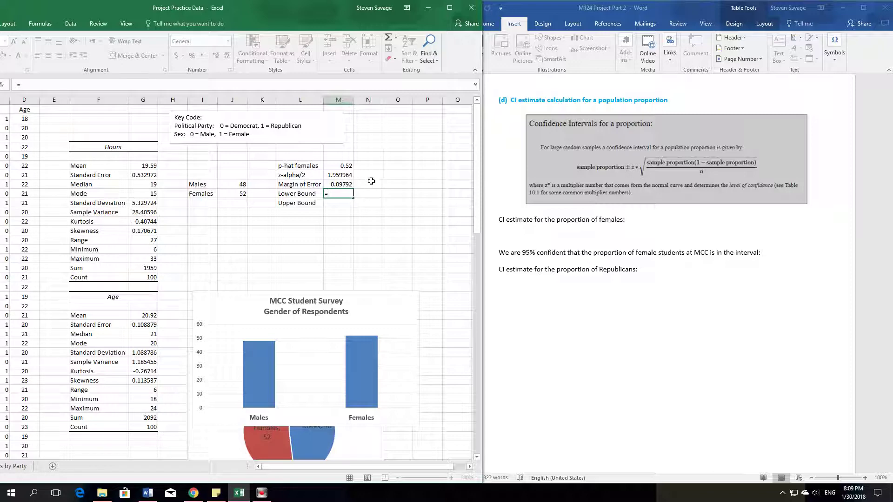
click(348, 166)
text(-)
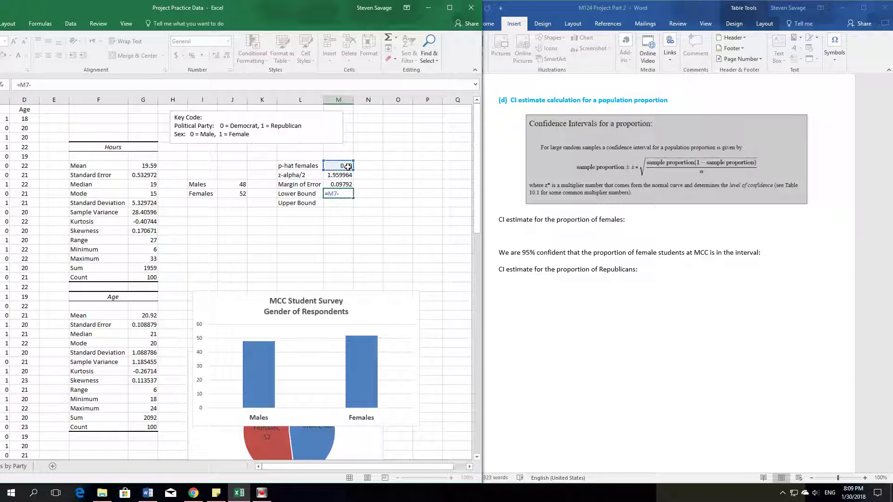
click(344, 185)
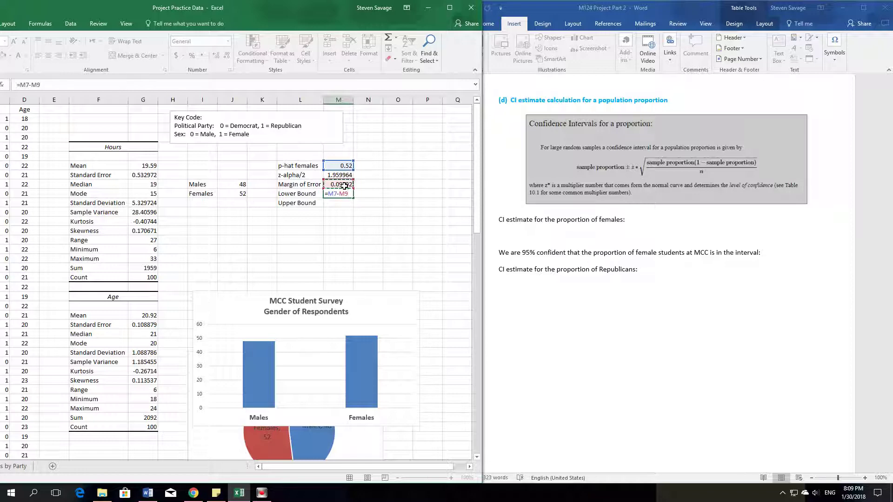
key(Return)
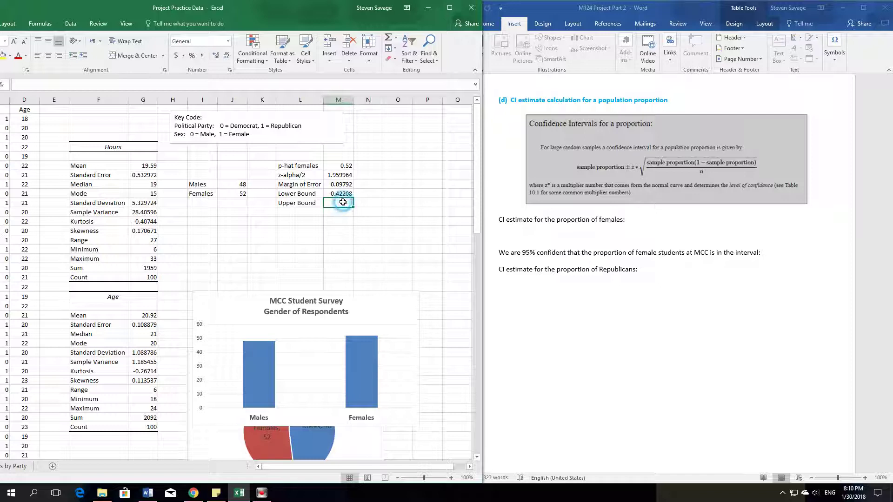
- Calculate the upper bound in cell M11 as p-hat plus the margin of error, =M7+M9
double_click(344, 202)
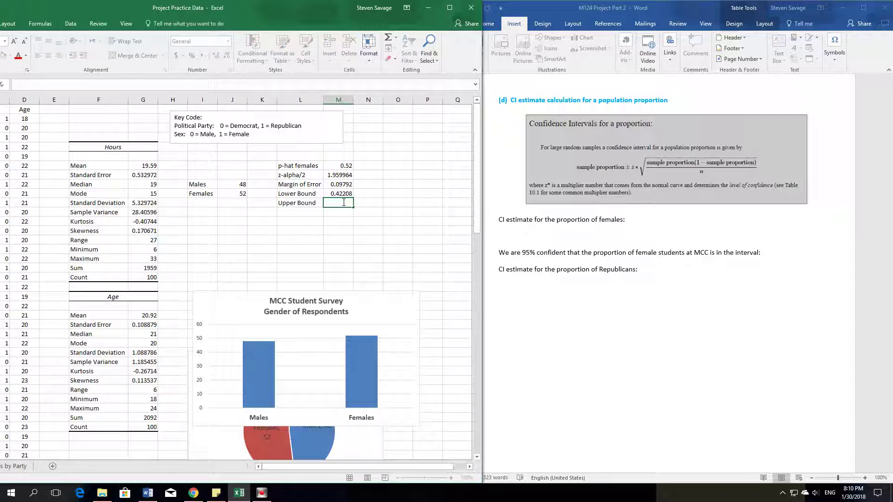
text(=)
click(344, 164)
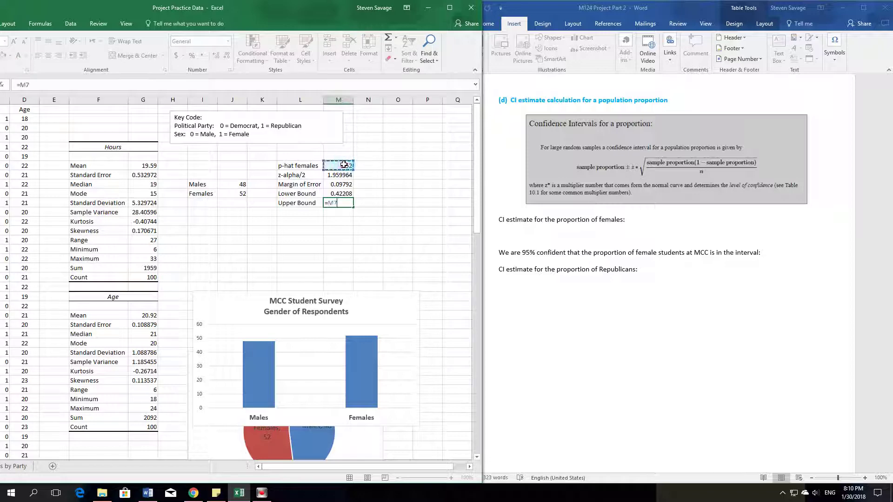
text(+)
click(344, 185)
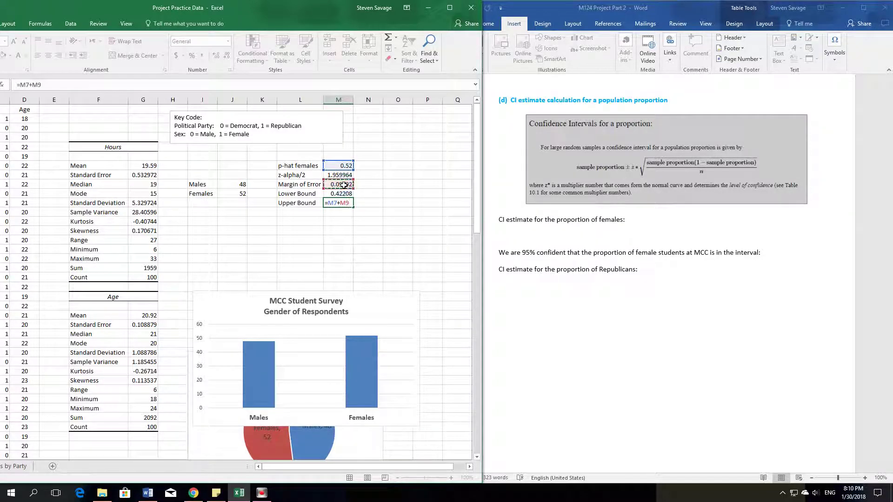
key(Return)
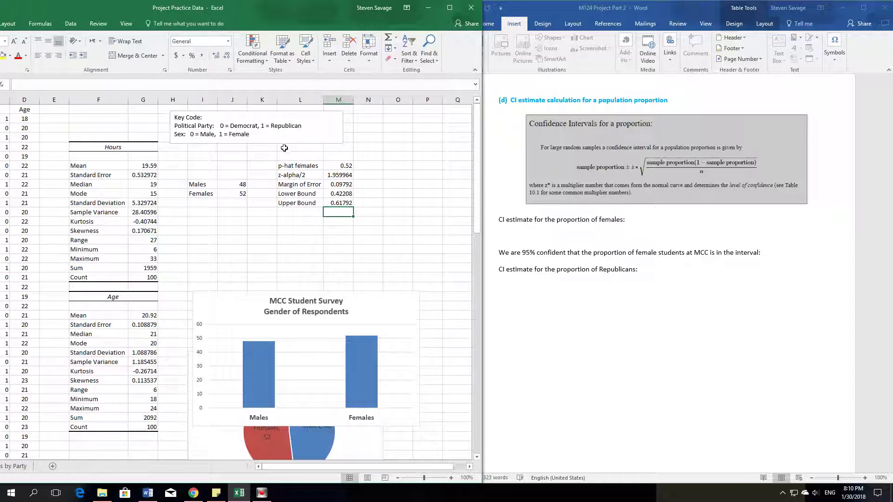
- Copy the interval calculations in L7:M11 and paste them into the Word report on a new line below the females CI estimate heading
drag(282, 163, 341, 202)
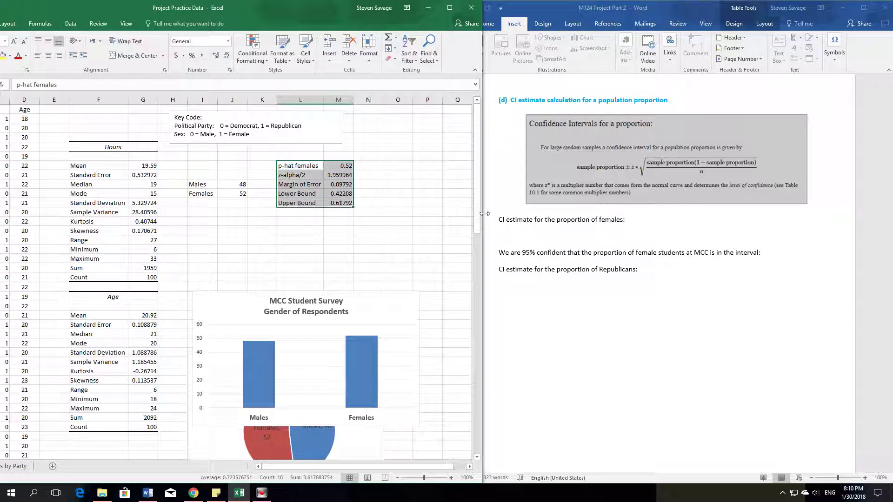
key(ctrl+c)
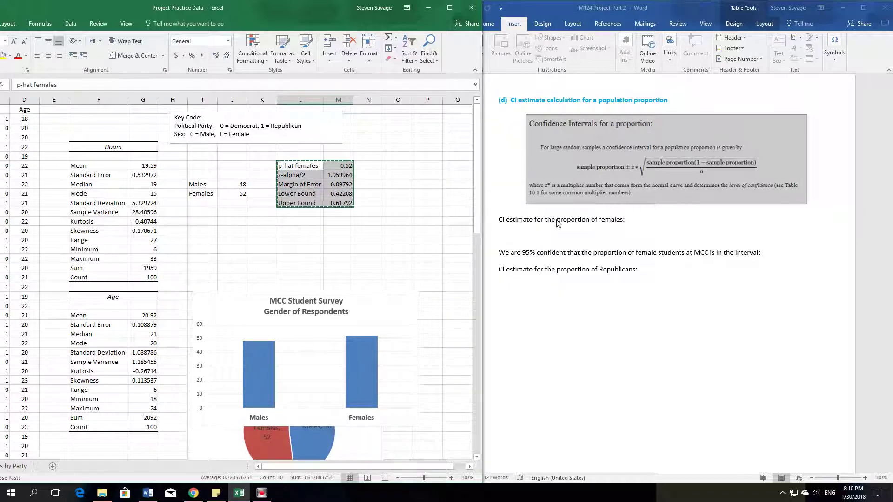
click(600, 232)
click(628, 219)
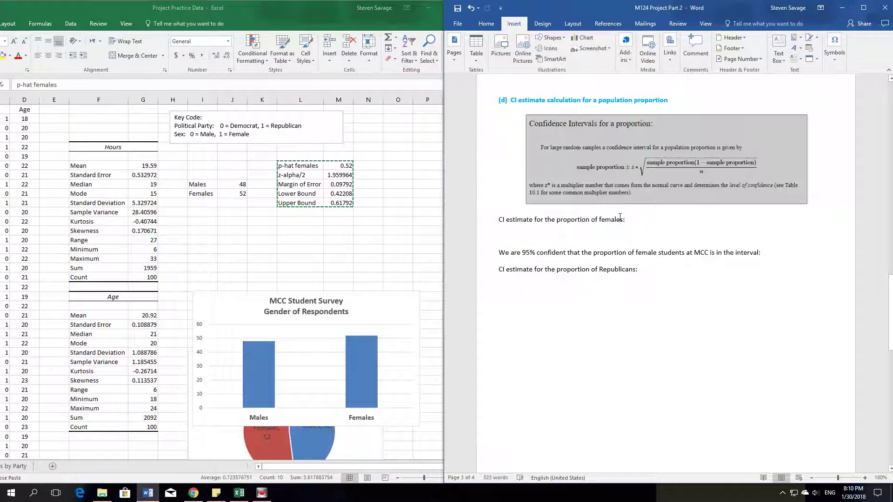
key(Return)
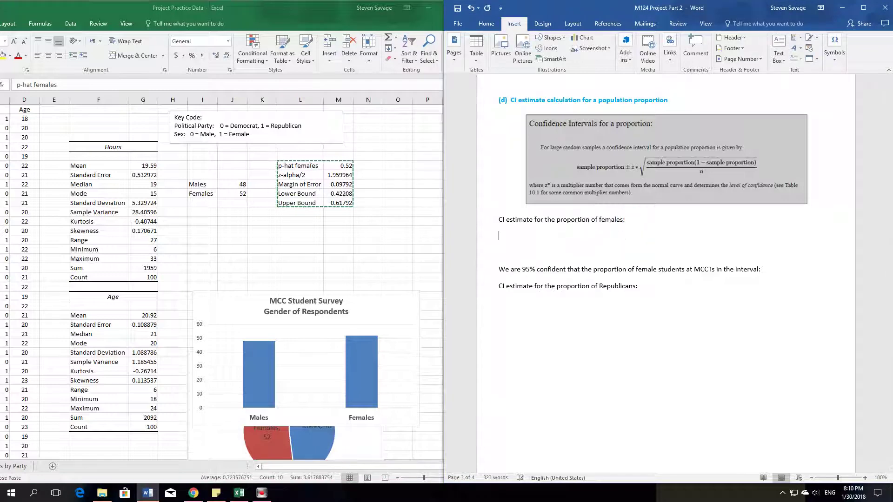
click(488, 25)
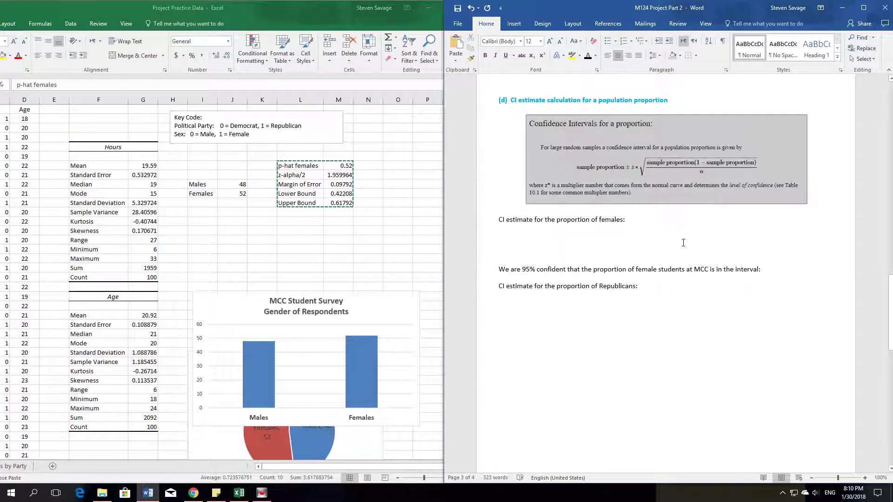
key(ctrl+v)
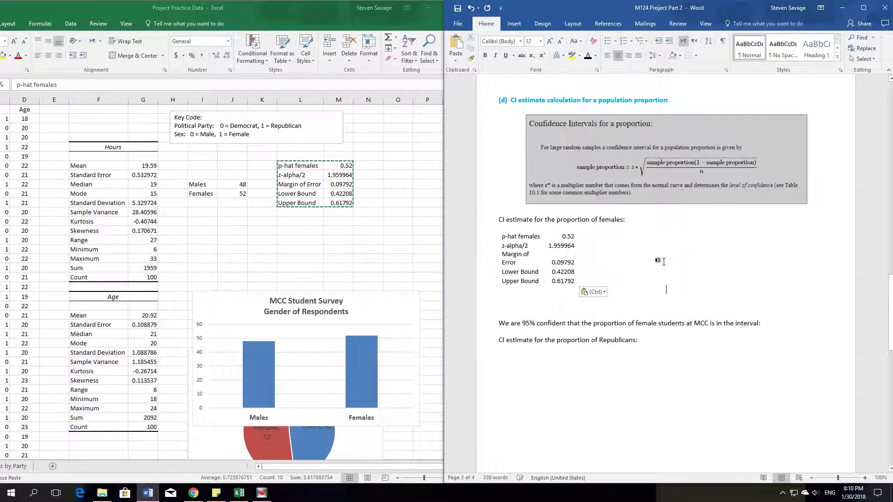
- Center the pasted females table on the page and remove the extra blank line below it
click(494, 228)
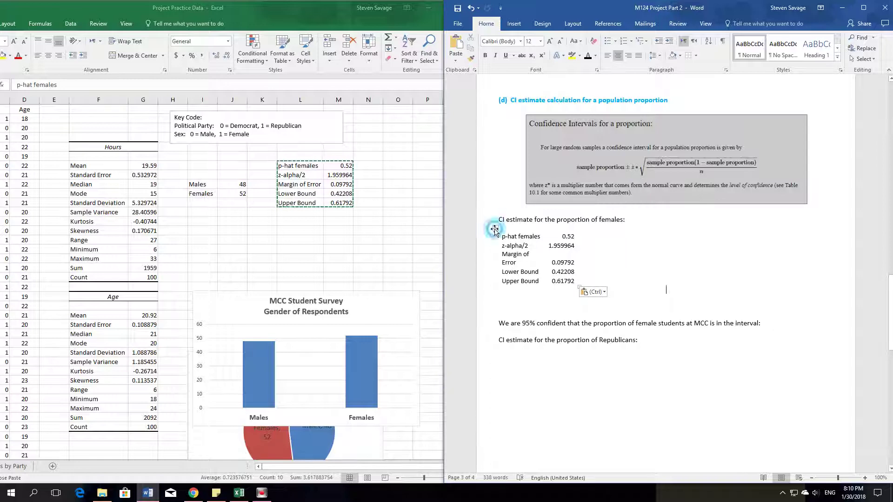
click(618, 55)
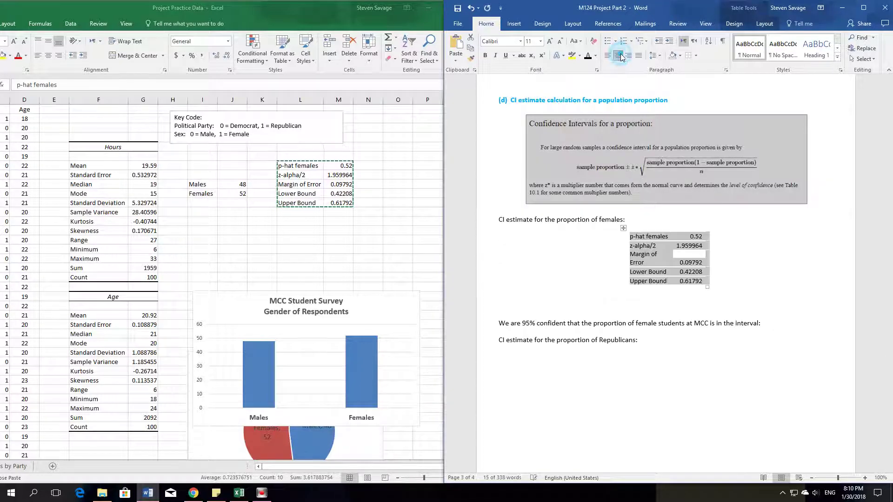
click(670, 307)
key(Delete)
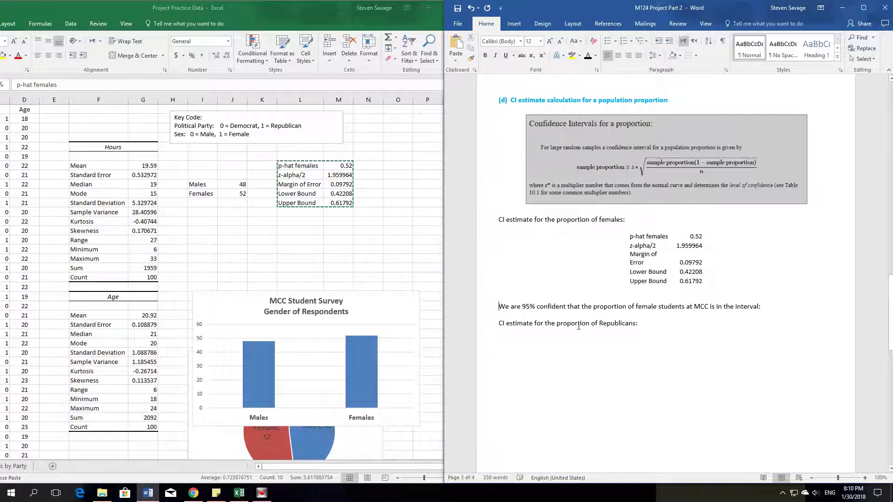
- Complete the 95% confidence sentence for female students with "(.42, .62), in other words between 42% and 62%."
click(772, 306)
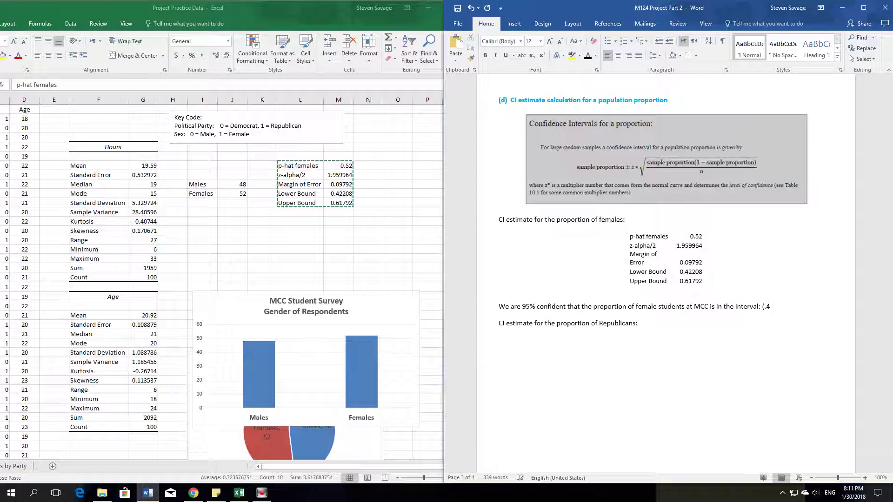
text(2, .62)
text(), in other words )
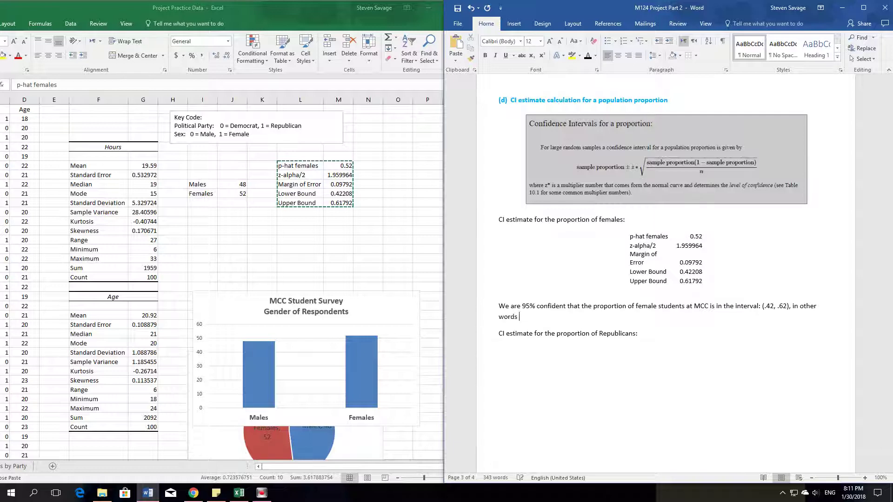
text(between)
text(42% and)
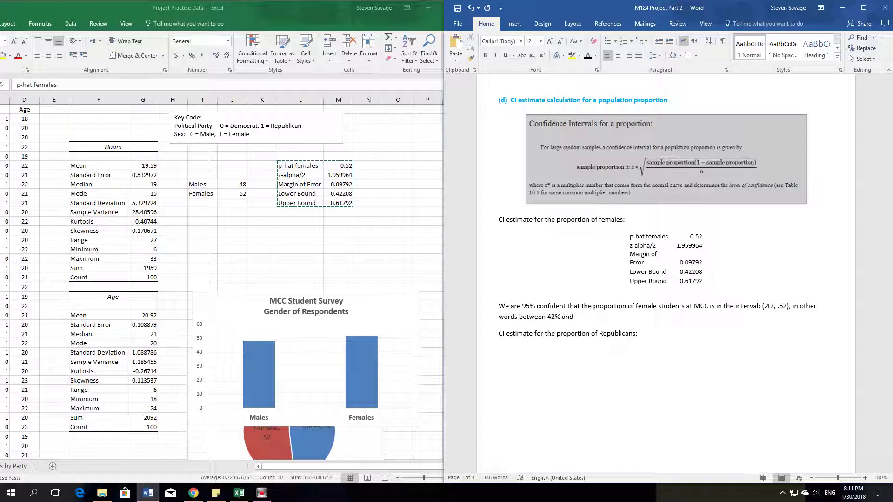
text( 62%.)
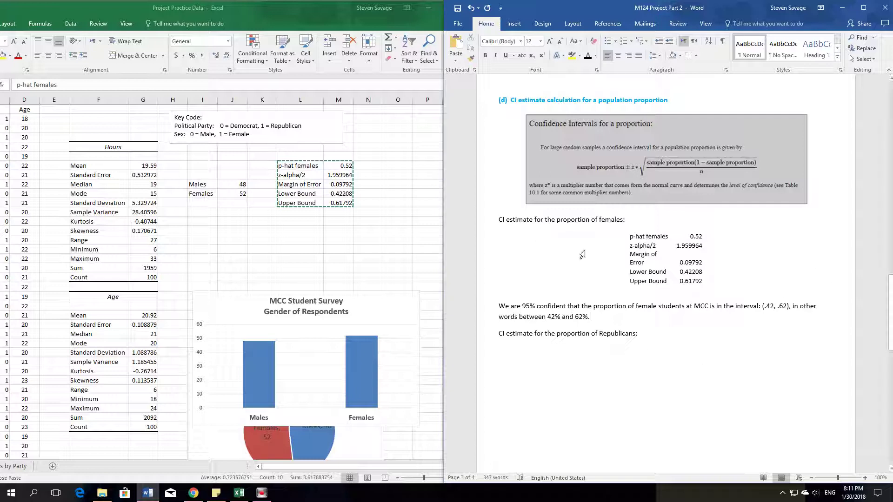
- Make "CI estimate" bold in the females line of the report and switch back to Excel
drag(498, 220, 535, 221)
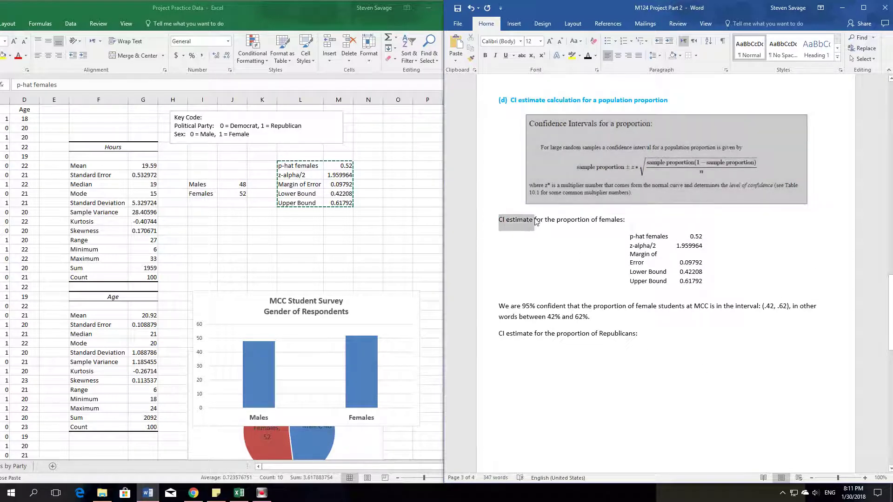
click(486, 56)
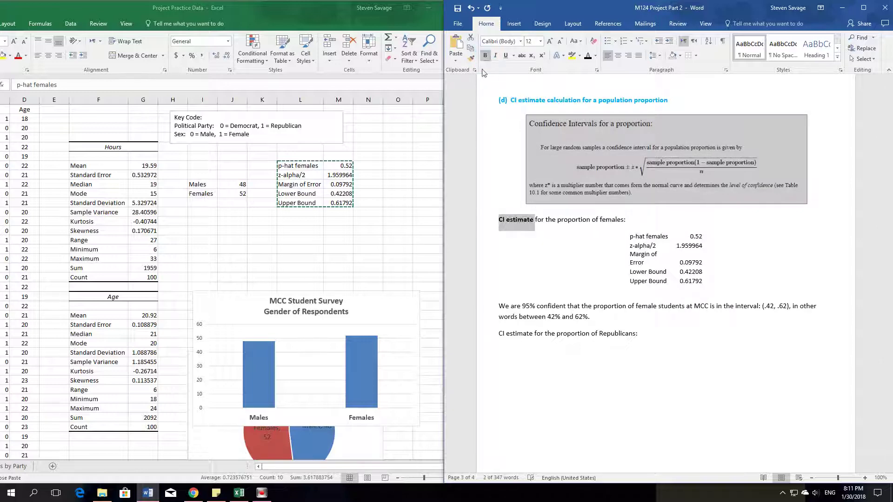
key(alt+Tab)
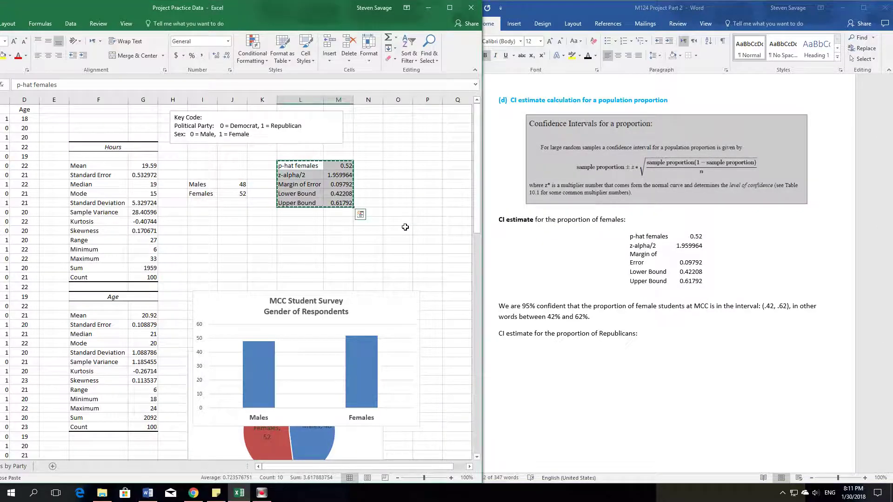